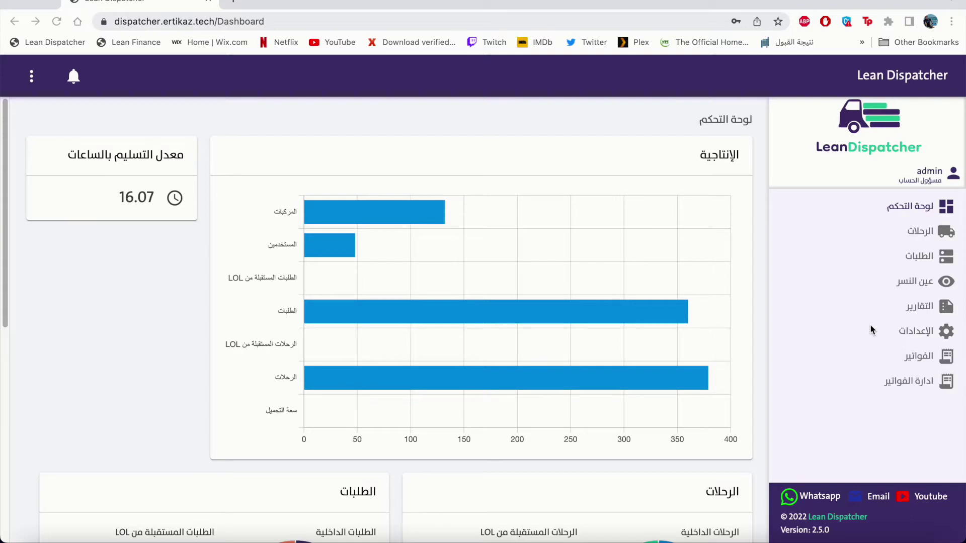
Start a new driver profile under Settings > Drivers with status set to available.
left_click(920, 333)
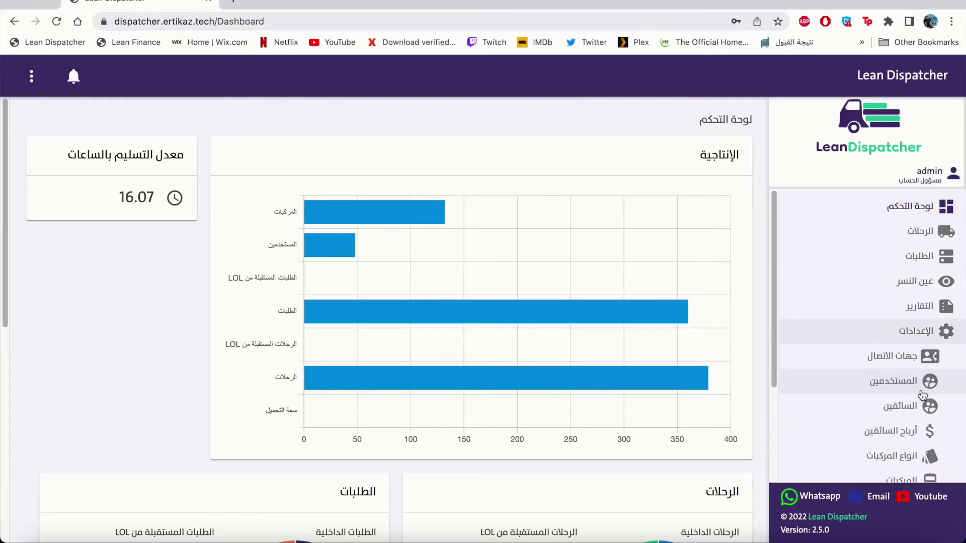
left_click(888, 414)
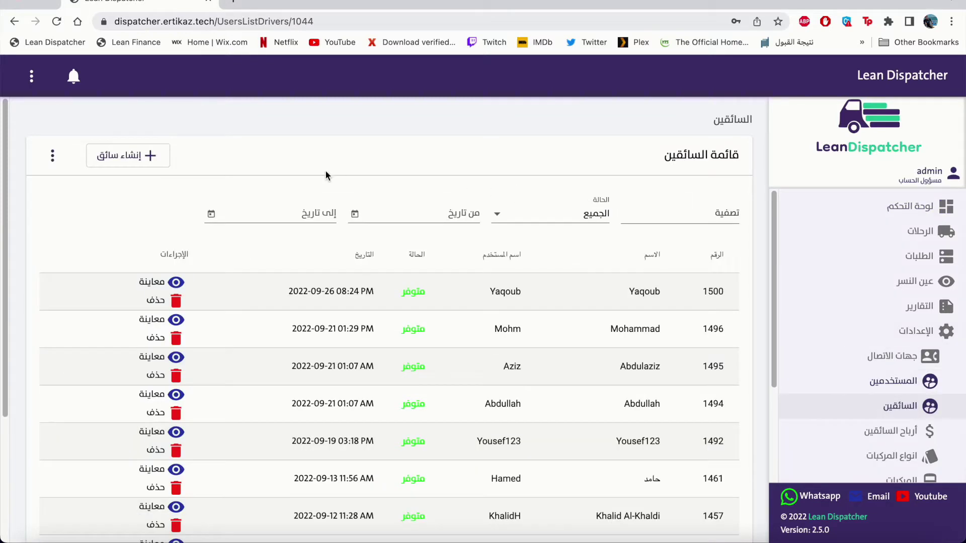
left_click(133, 165)
left_click(613, 222)
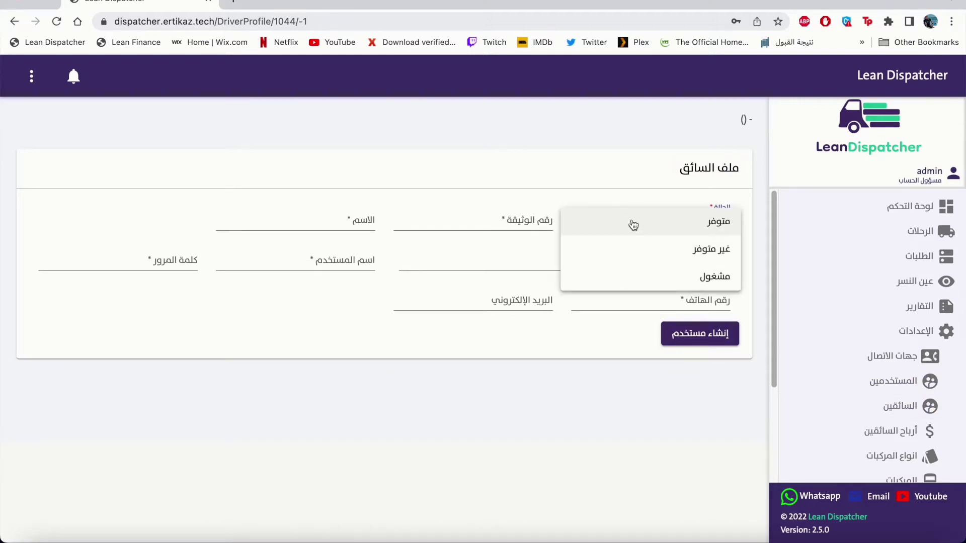
left_click(633, 225)
Enter the driver's document number, name and description 1777777.
left_click(530, 220)
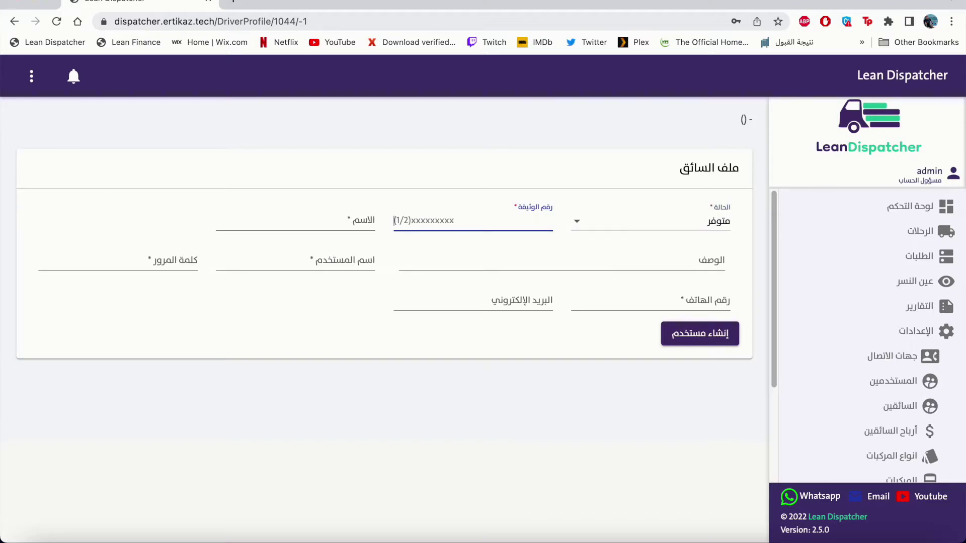
type("1234567890")
key("Tab")
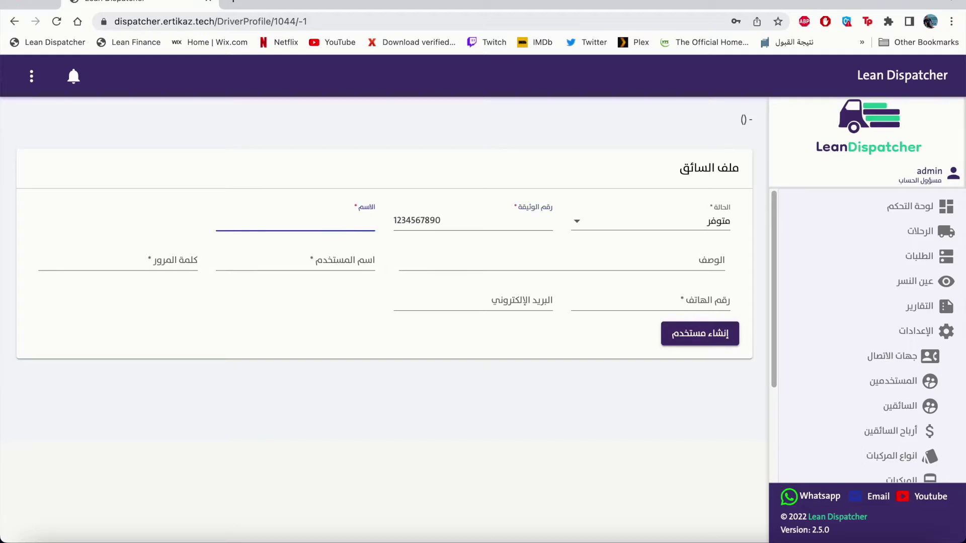
type("Salim")
key("Tab")
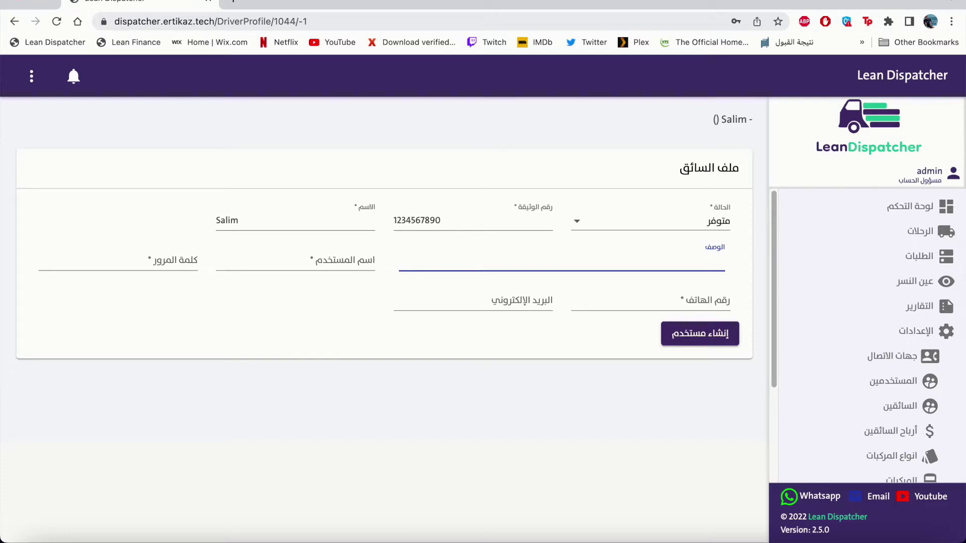
type("1777777")
key("Tab")
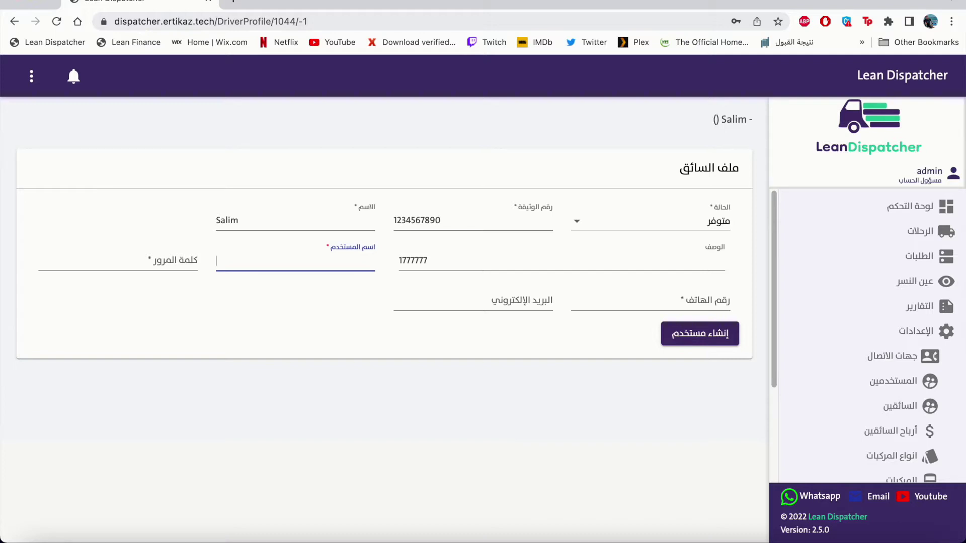
Paste the username, enter the password and phone number, and create the driver.
type("Salim")
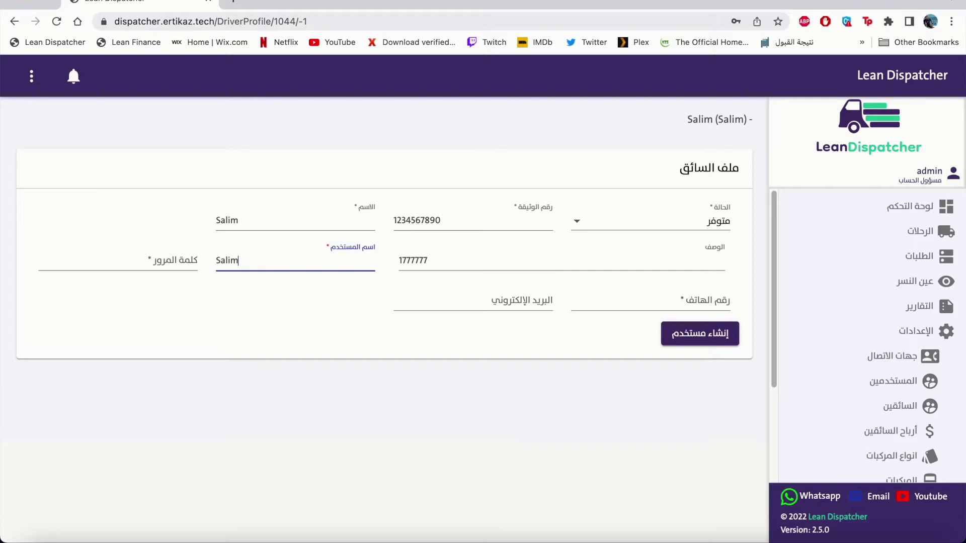
left_click(118, 261)
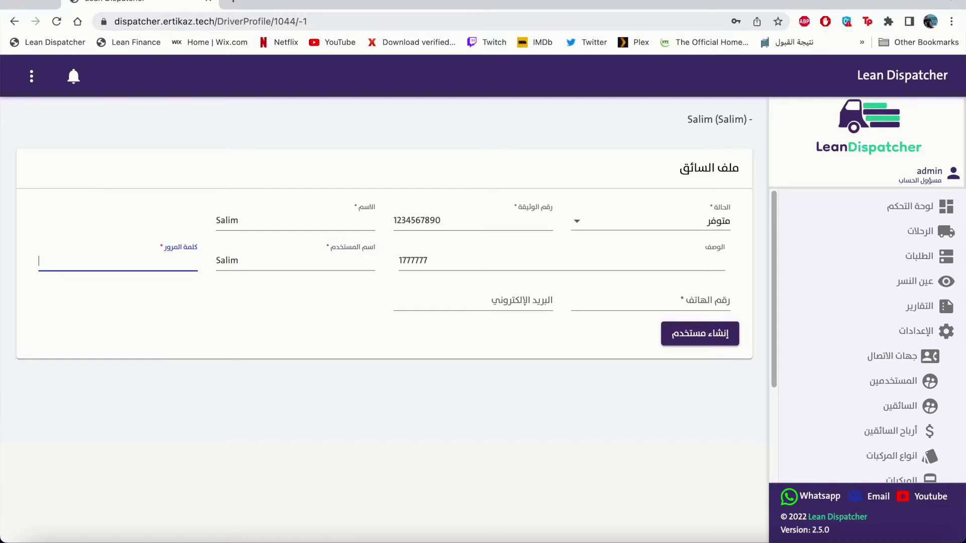
type("123123")
left_click(725, 302)
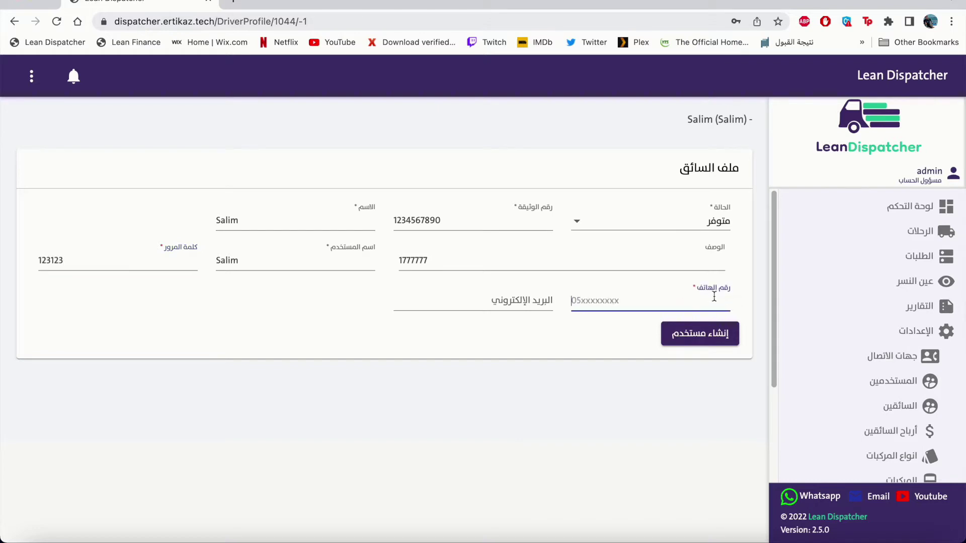
type("0555555555")
left_click(534, 304)
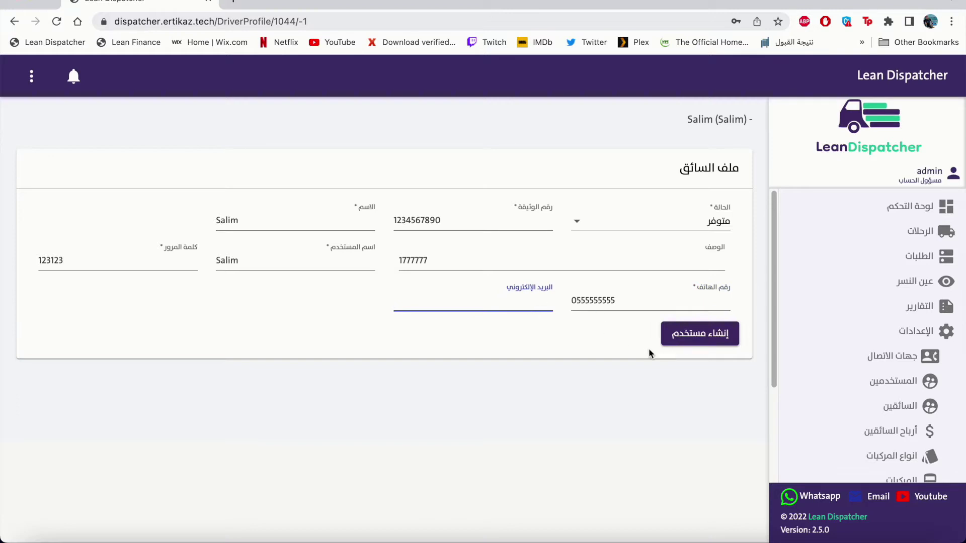
left_click(695, 349)
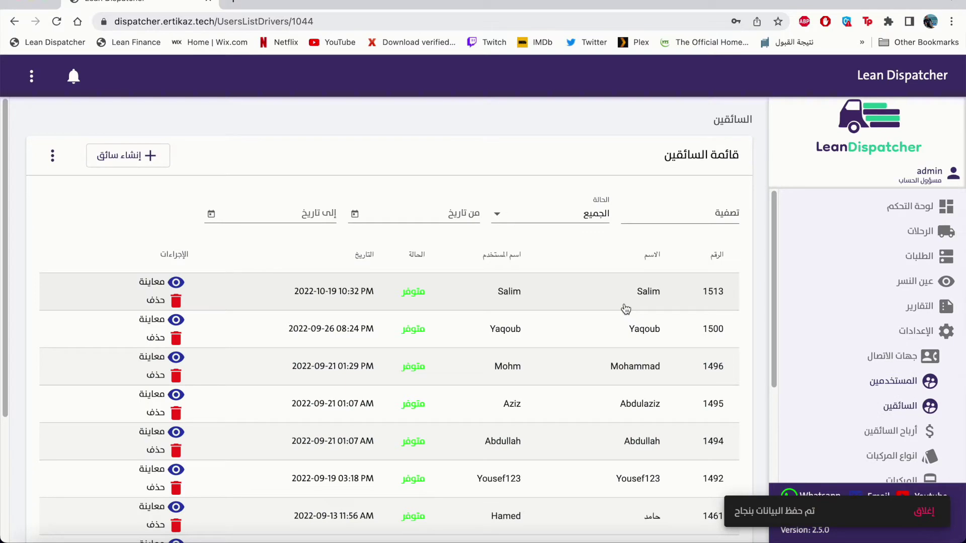
Enter a new password in the new driver's profile and save the update.
left_click(558, 296)
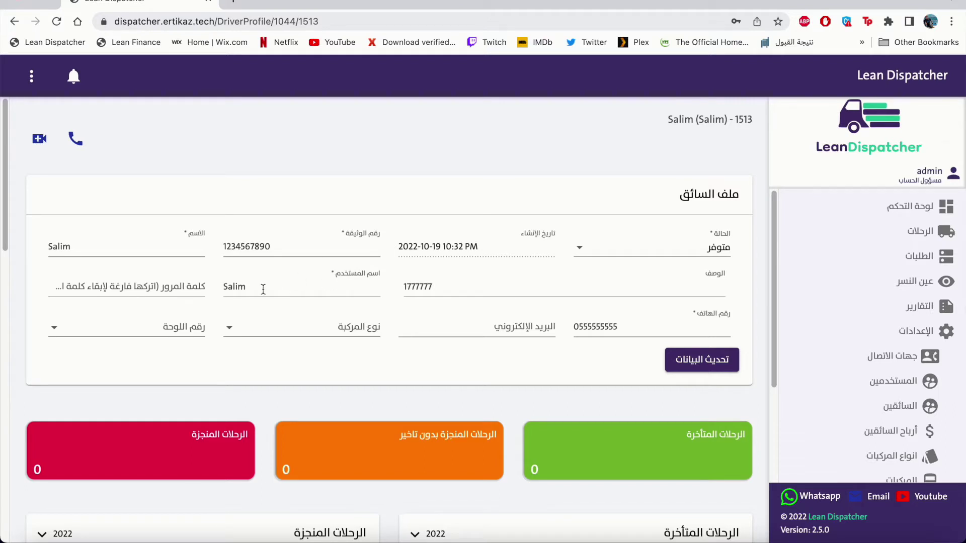
left_click(188, 293)
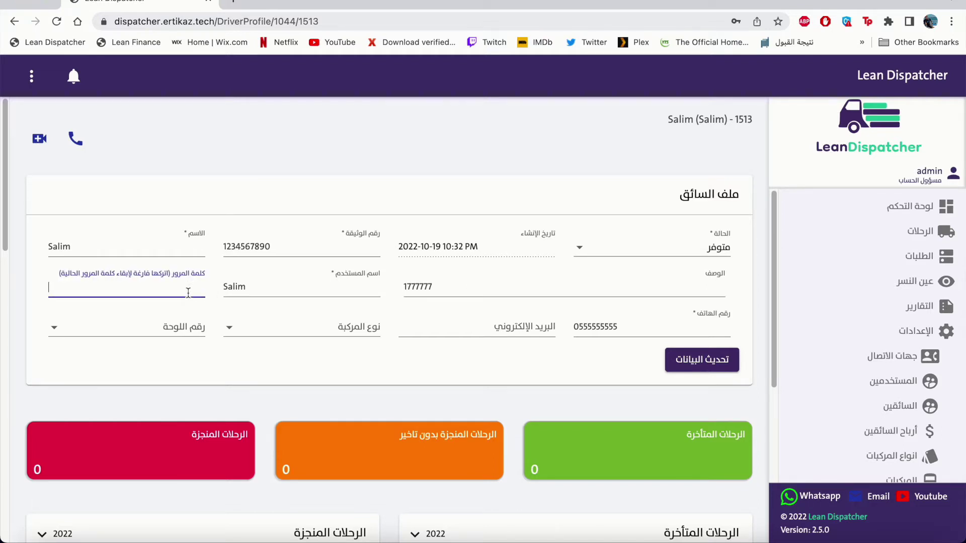
type("123123")
left_click(686, 363)
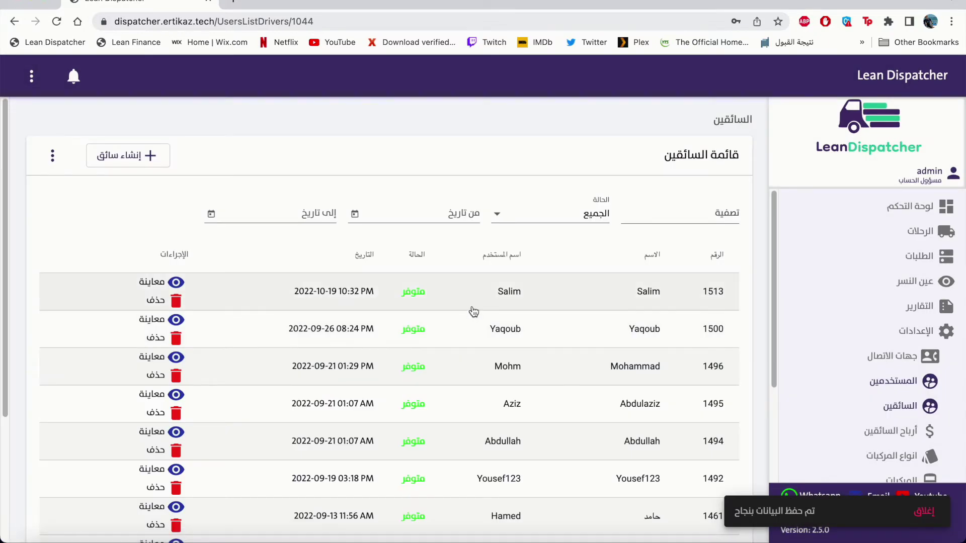
Assign the driver vehicle type mercsdec and plate vvv 444, and save.
left_click(474, 312)
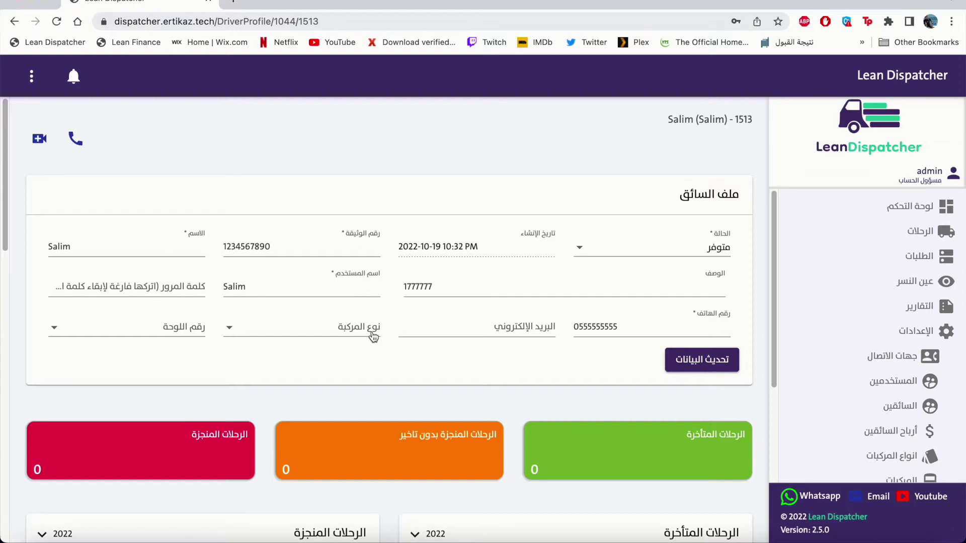
left_click(373, 337)
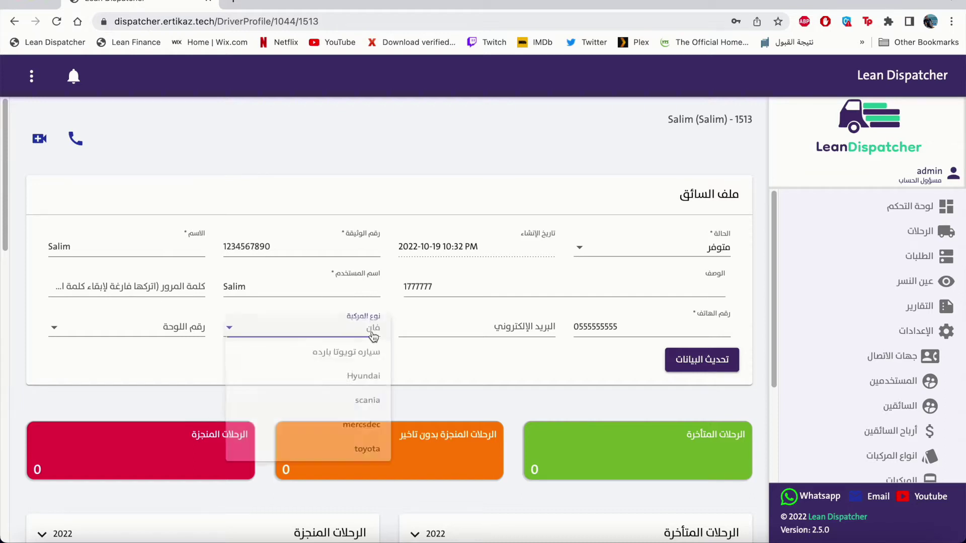
left_click(374, 439)
left_click(189, 332)
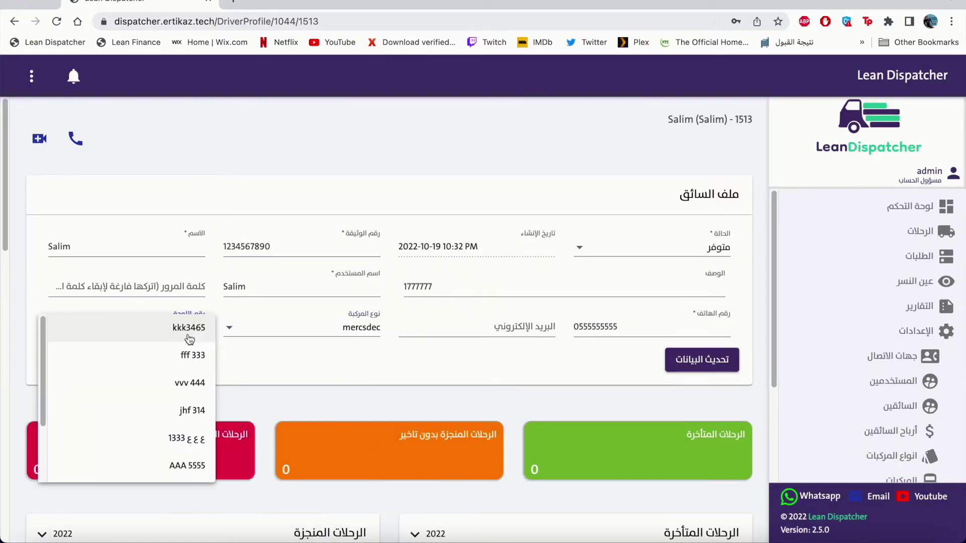
left_click(186, 388)
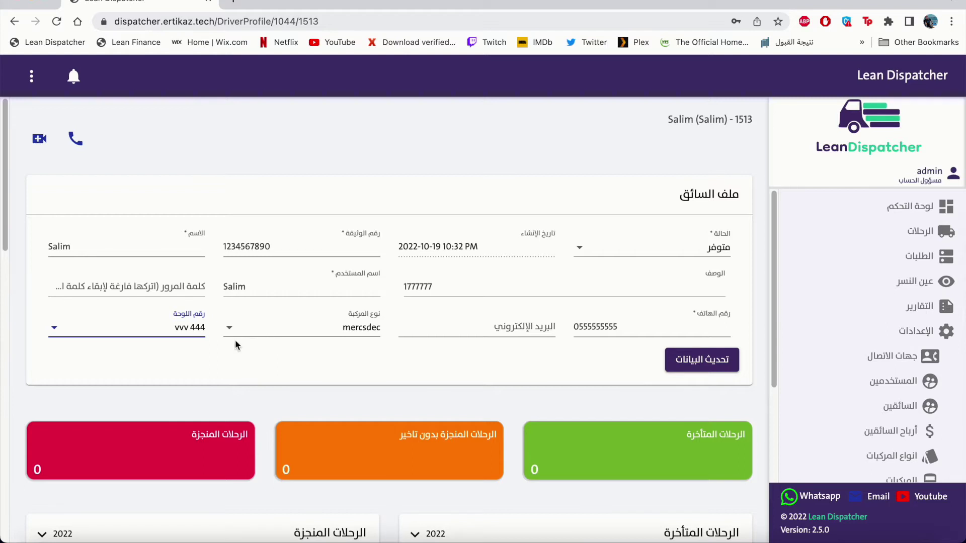
left_click(669, 364)
Download the Excel driver-import template and save it to the Desktop.
left_click(553, 308)
left_click(825, 407)
left_click(639, 223)
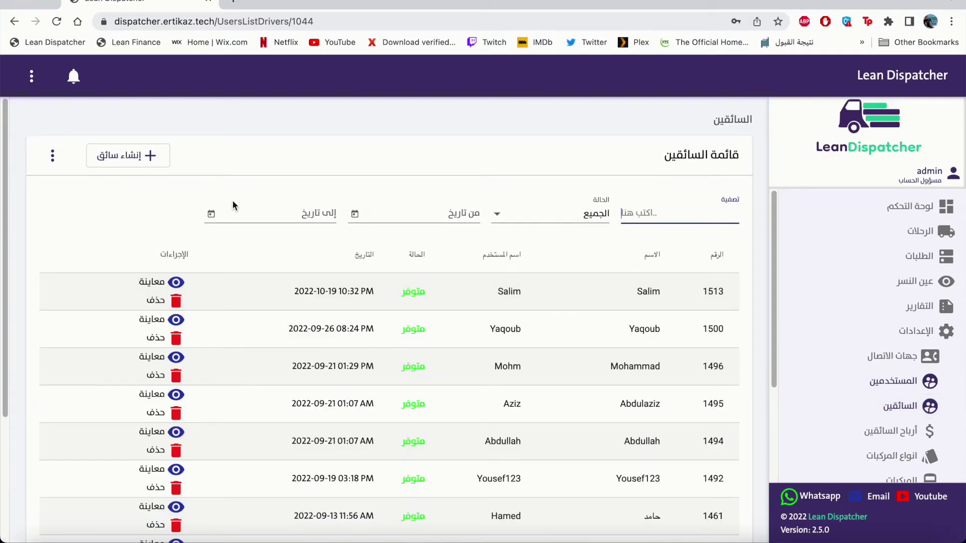
left_click(52, 159)
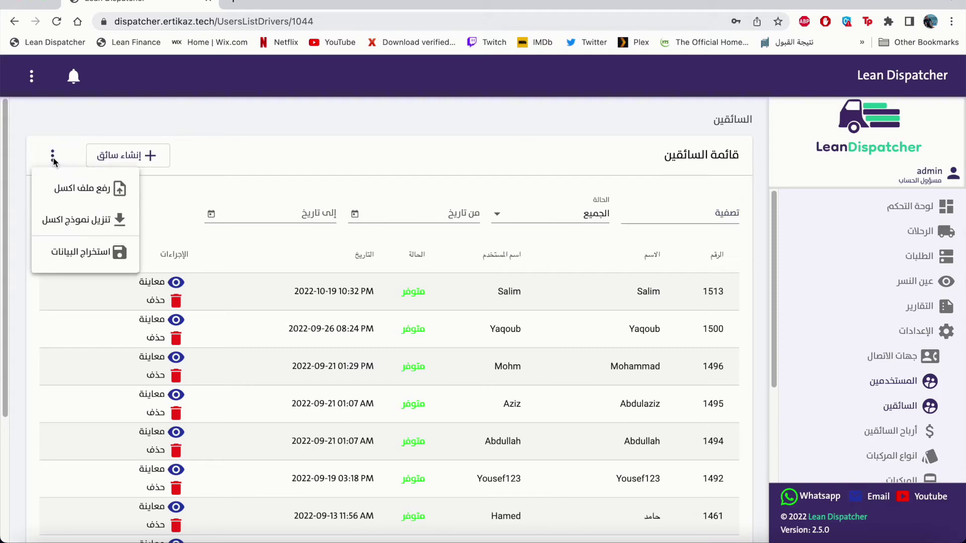
left_click(72, 221)
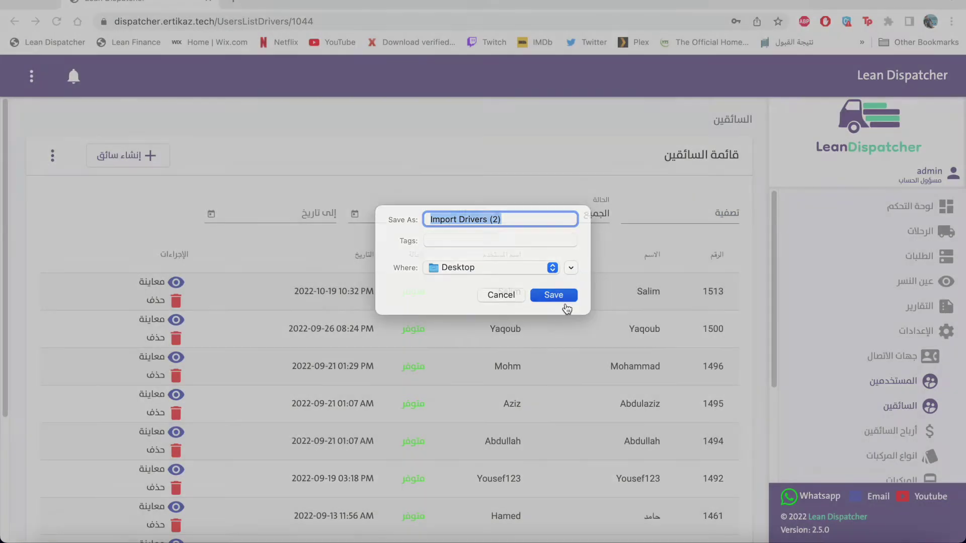
left_click(558, 291)
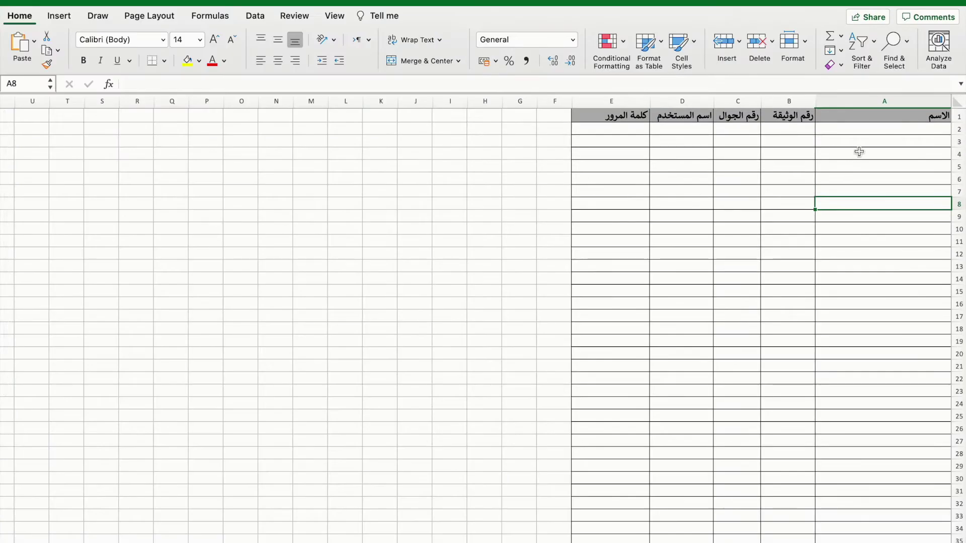
Fill the template's first row with a driver's name, document number, mobile, username and password.
left_click(858, 130)
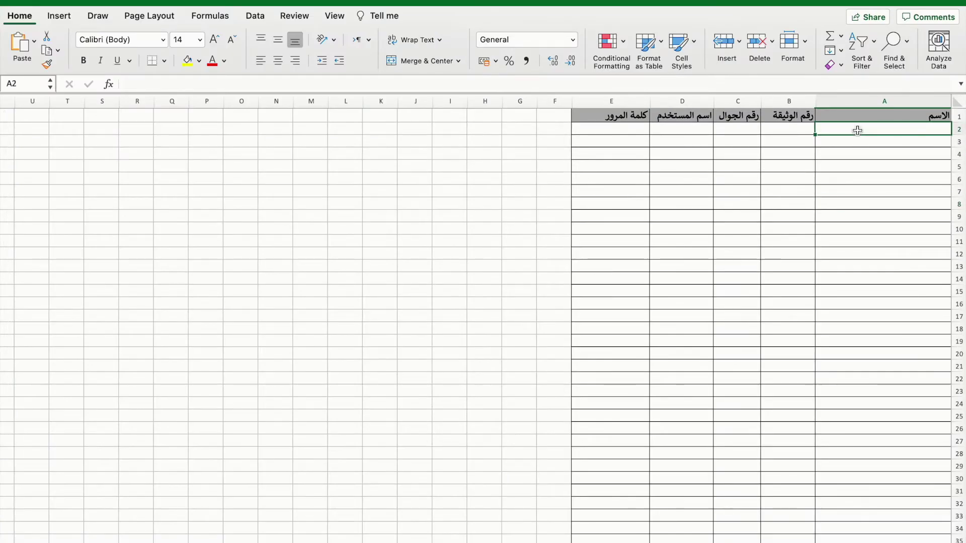
type("Aziz")
key("Tab")
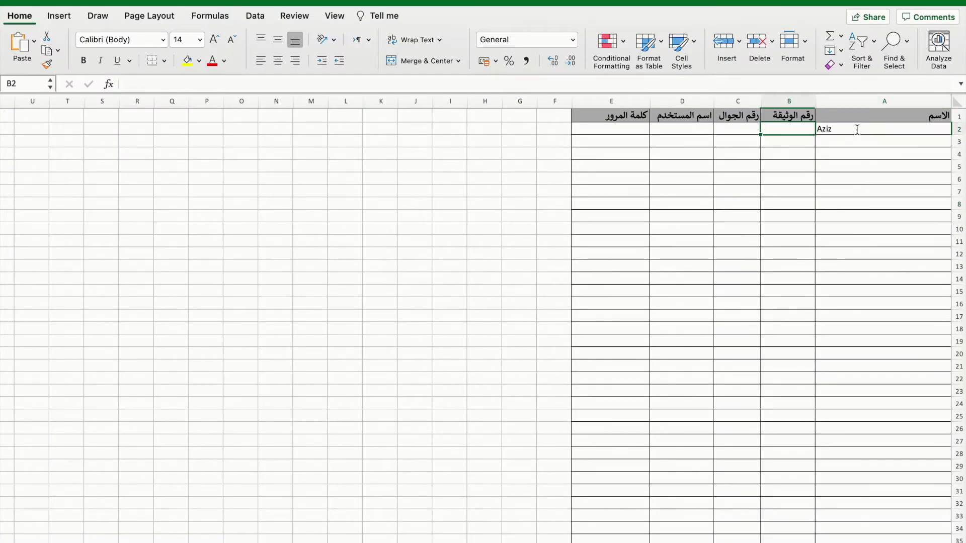
type("1234567890")
key("Tab")
type("555555")
key("Tab")
type("Aziz1")
key("Tab")
type("123123")
key("Tab")
Fill row 3 with the second driver's record and upload the file to Lean Dispatcher.
left_click(865, 146)
type("A")
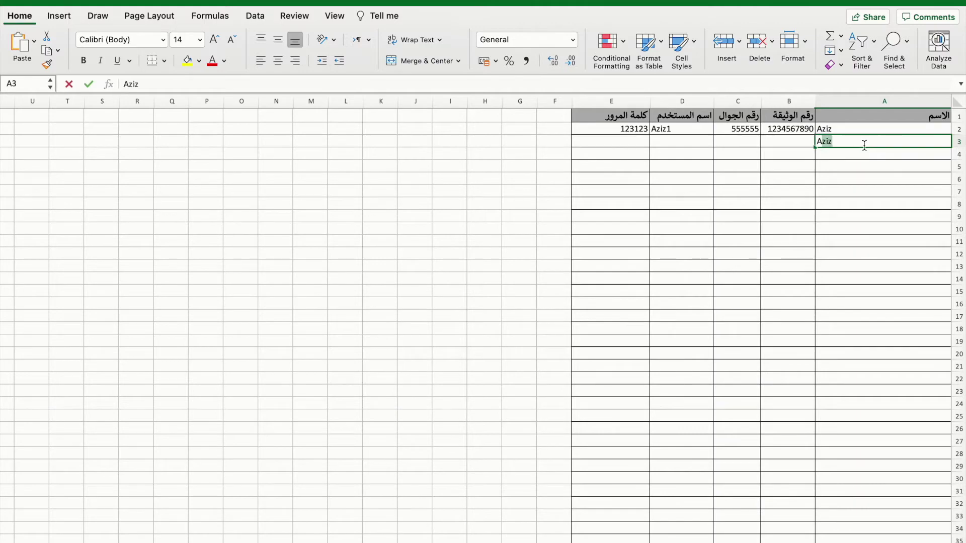
key("BackSpace")
key("BackSpace")
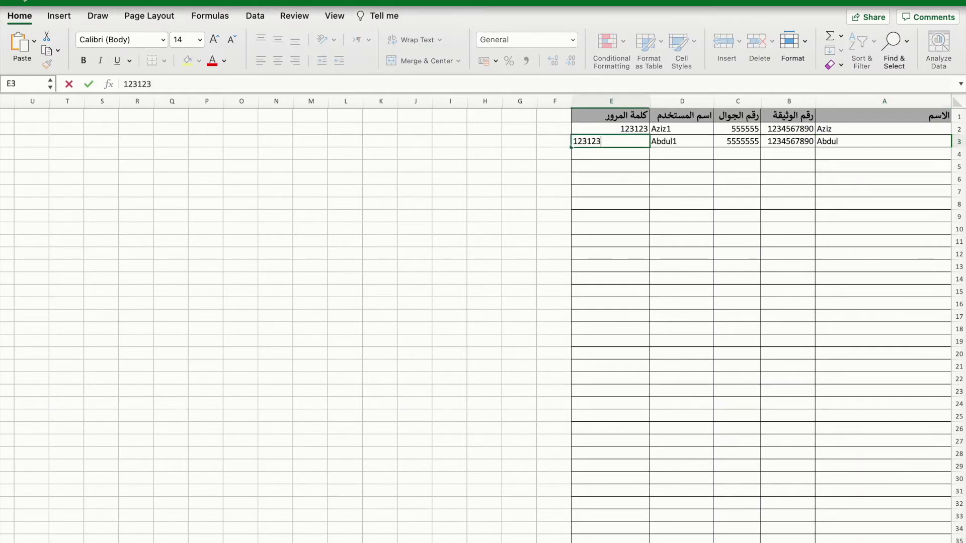
key("super+w")
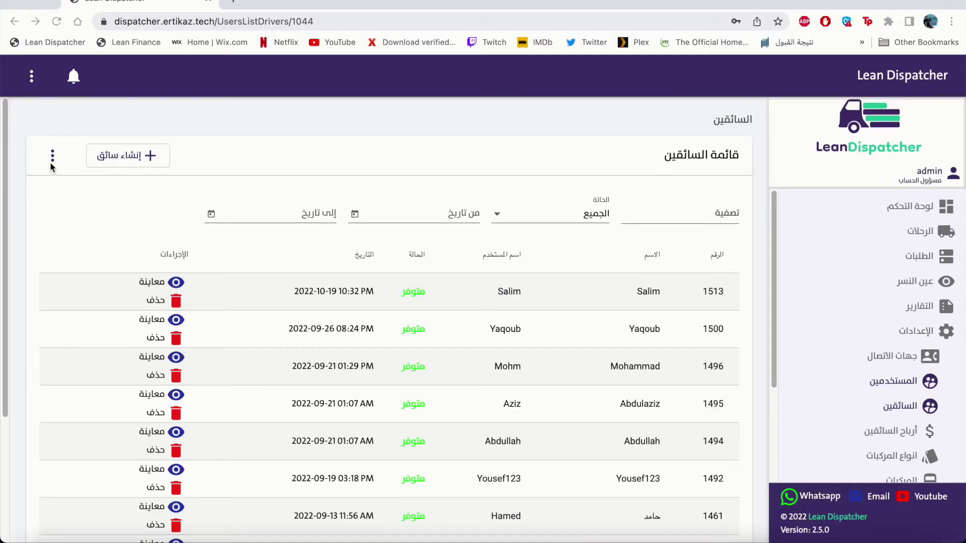
left_click(53, 157)
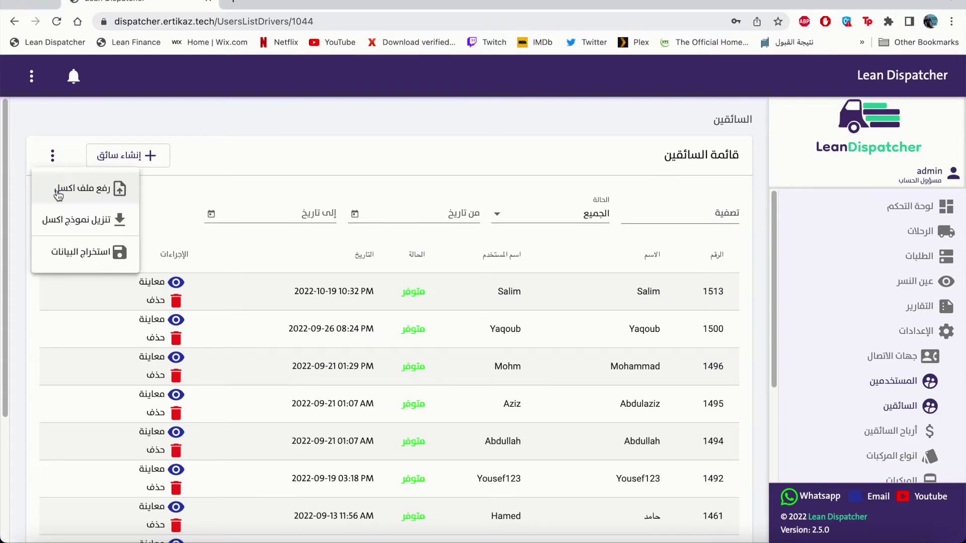
left_click(57, 189)
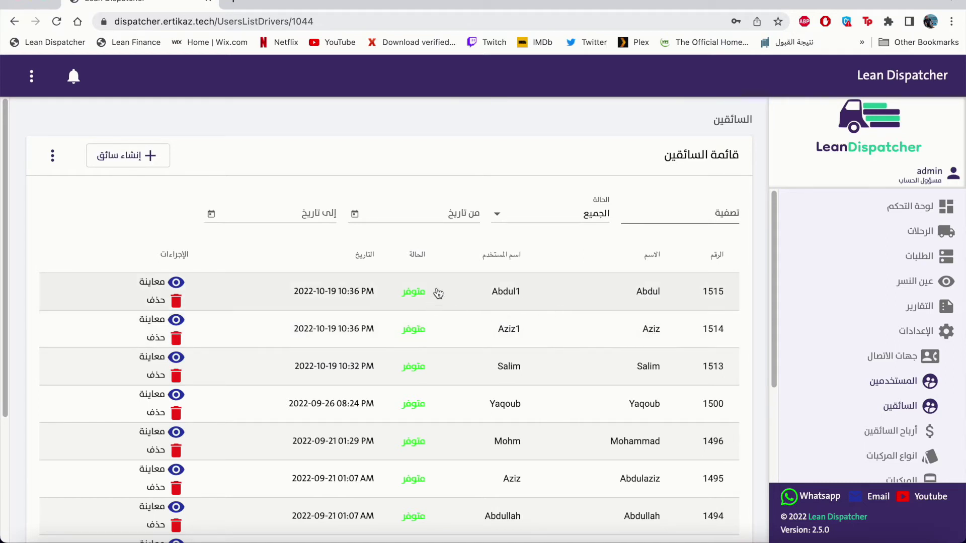
Delete driver 1515, confirming with the word 'delete'.
left_click(157, 302)
type("delete")
left_click(518, 367)
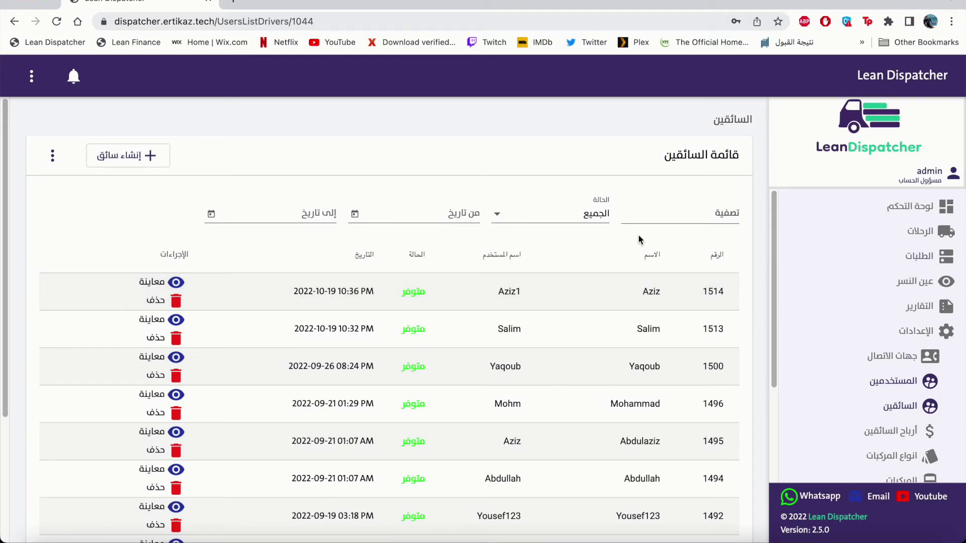
Filter the drivers list by the driver's name, leaving drivers 1492 and 1248.
left_click(655, 217)
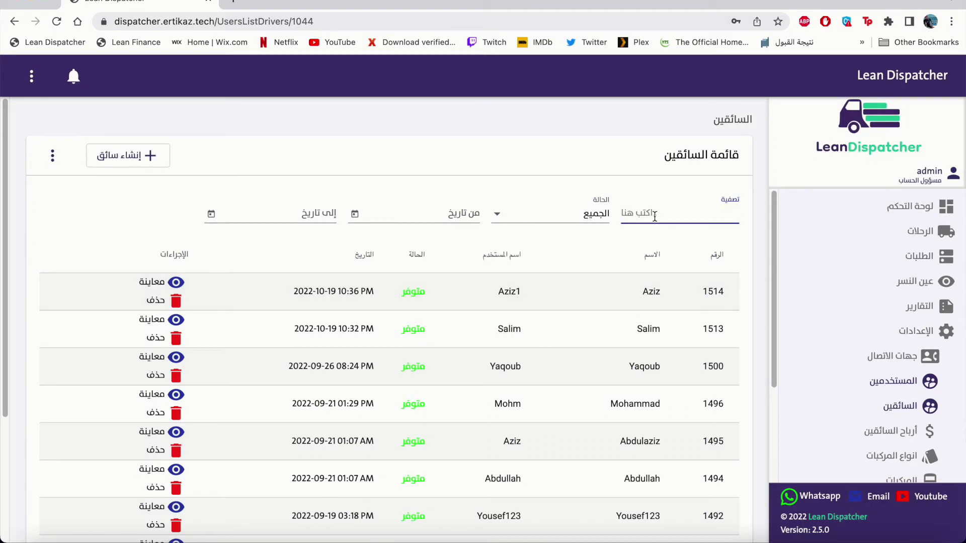
type("yousef")
key("Tab")
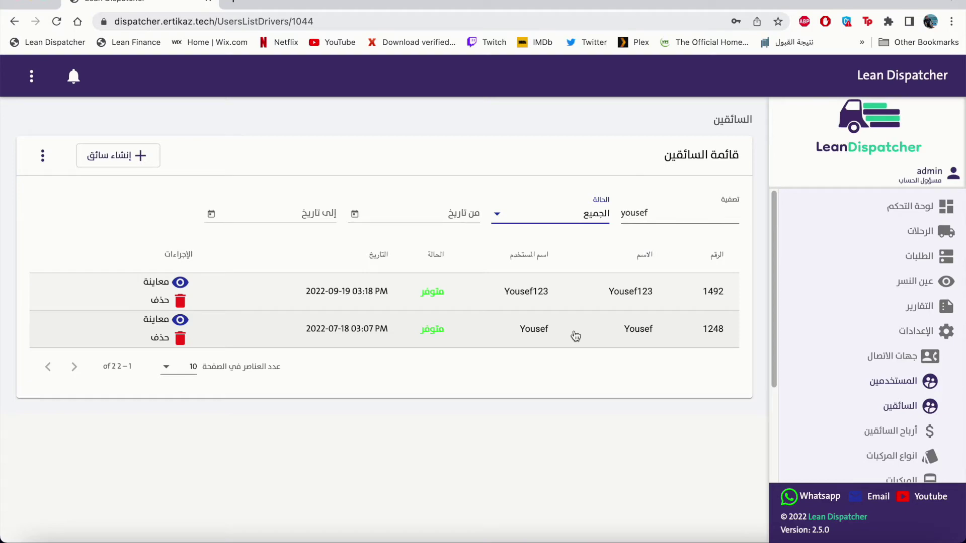
Open driver 1248's profile and scroll past the 2022 trip charts to the ratings table.
left_click(575, 336)
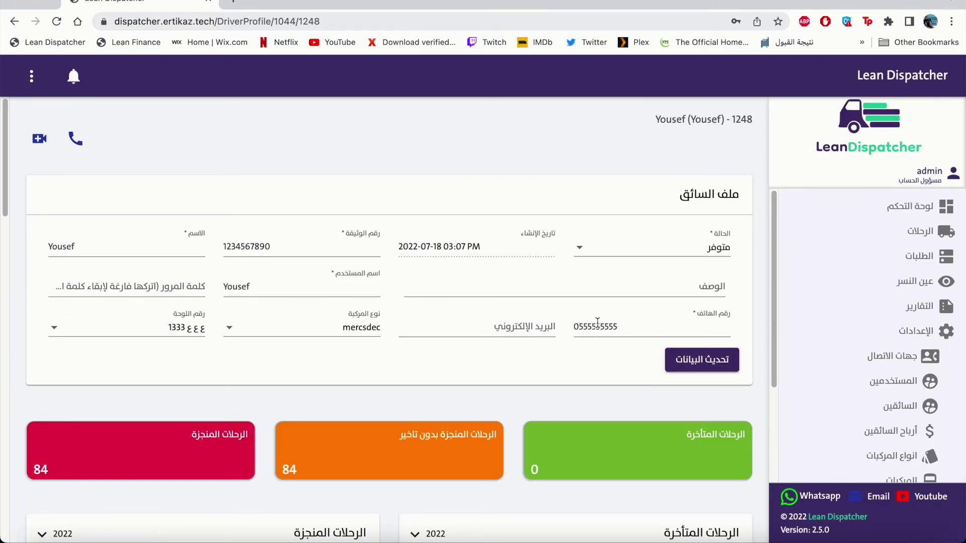
scroll(554, 319, "down", 2)
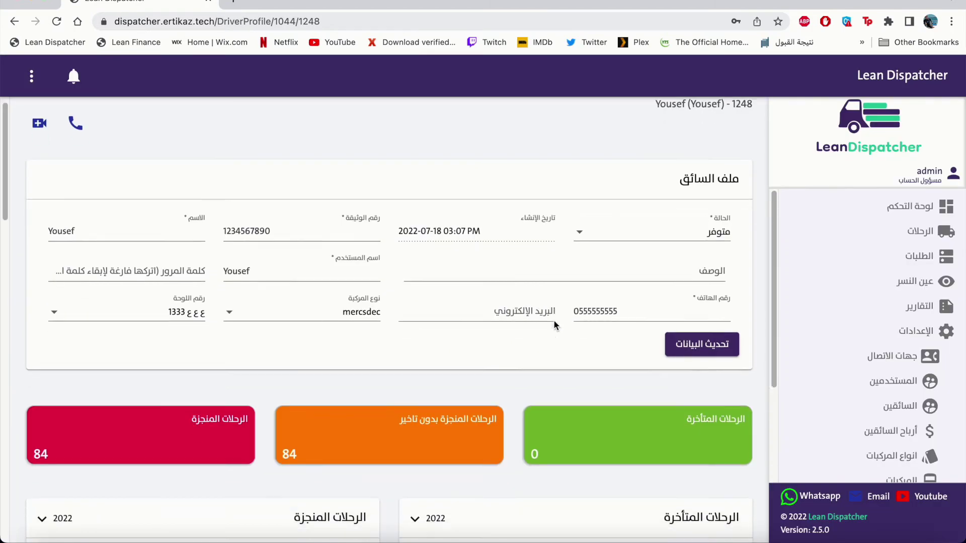
scroll(553, 315, "down", 3)
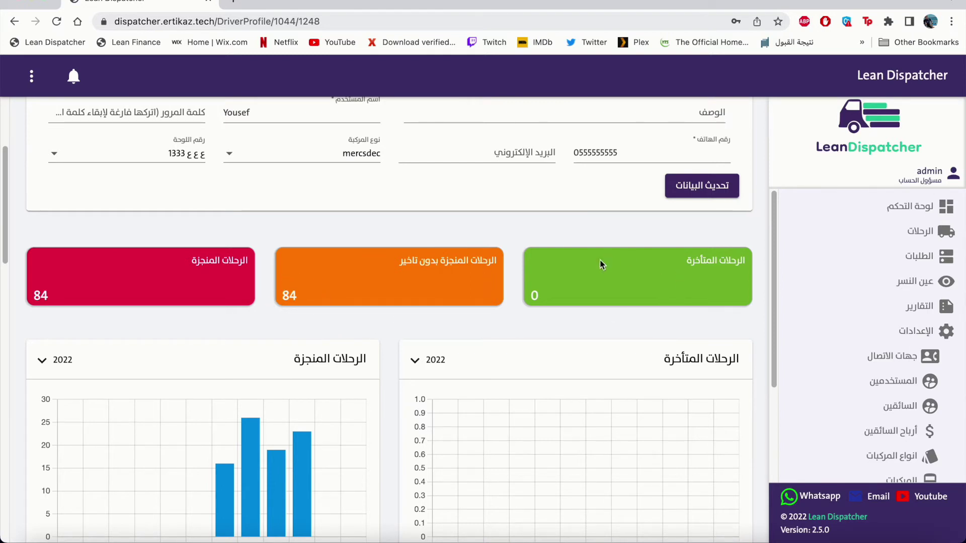
scroll(504, 307, "down", 3)
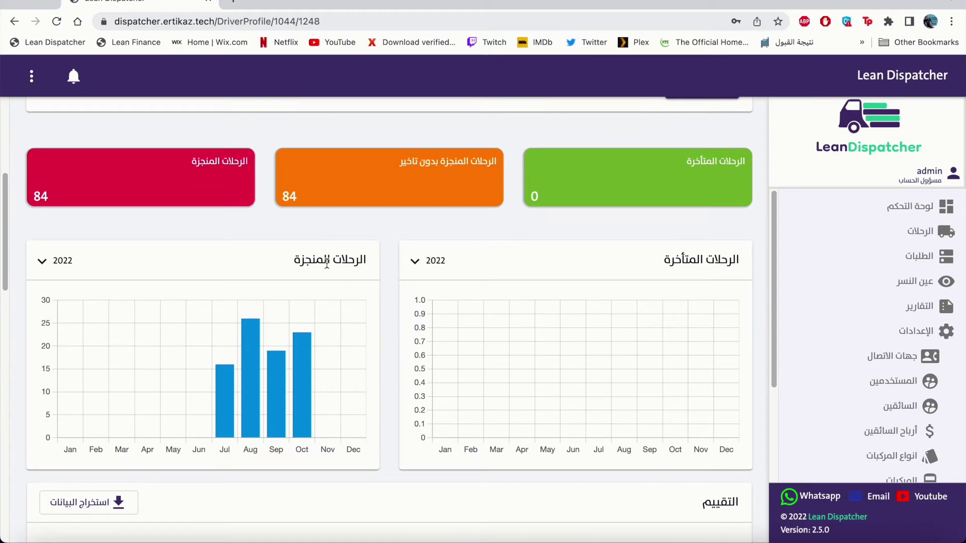
scroll(459, 408, "down", 3)
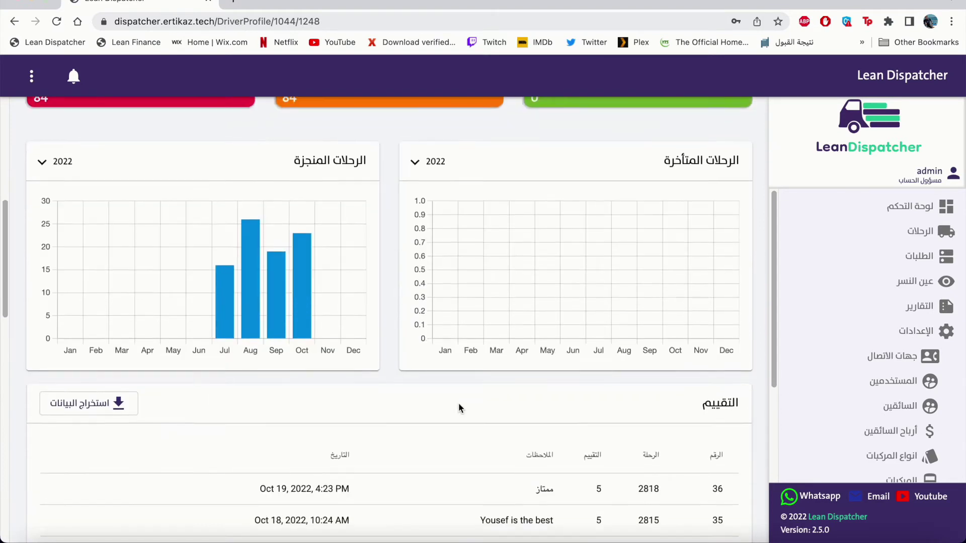
scroll(458, 402, "down", 4)
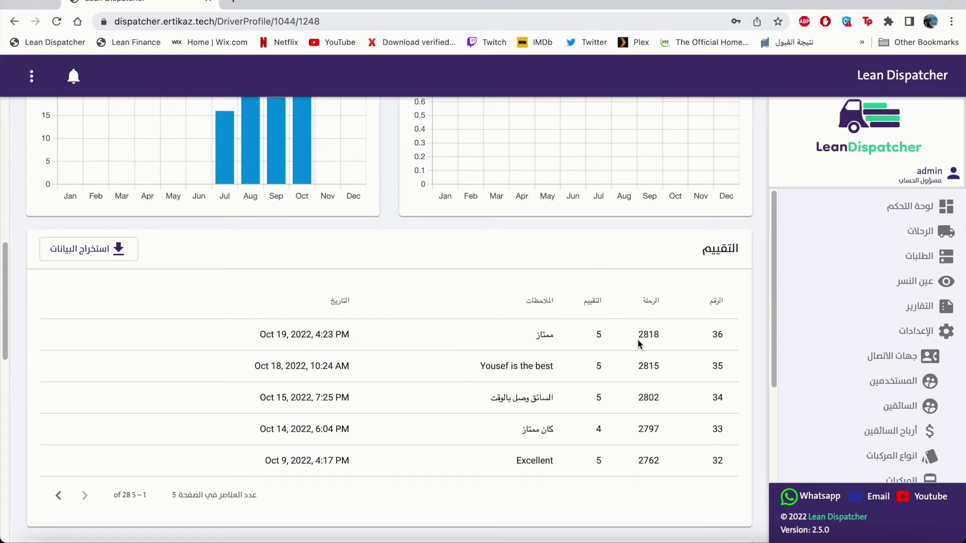
Export the driver's ratings to an xlsx file, save it and open the download.
left_click(118, 259)
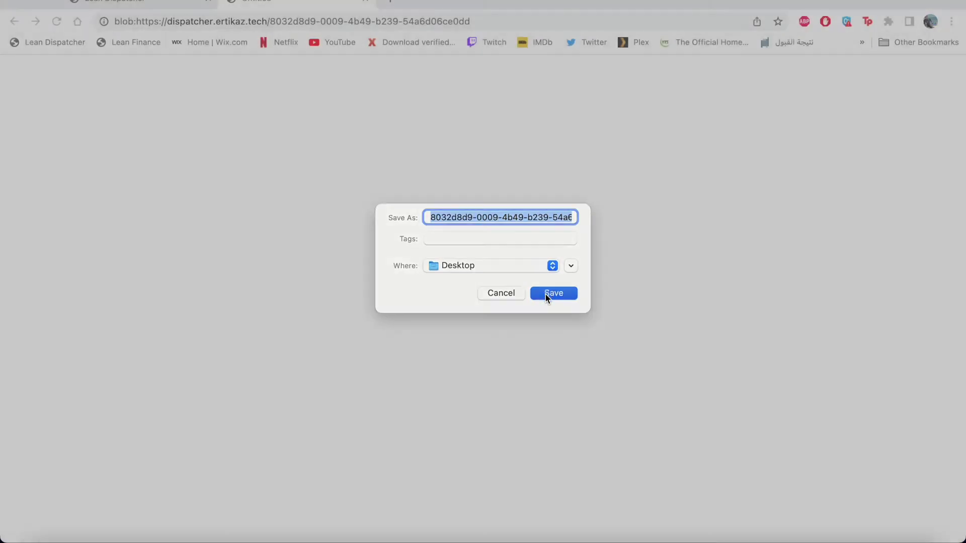
left_click(547, 294)
left_click(123, 522)
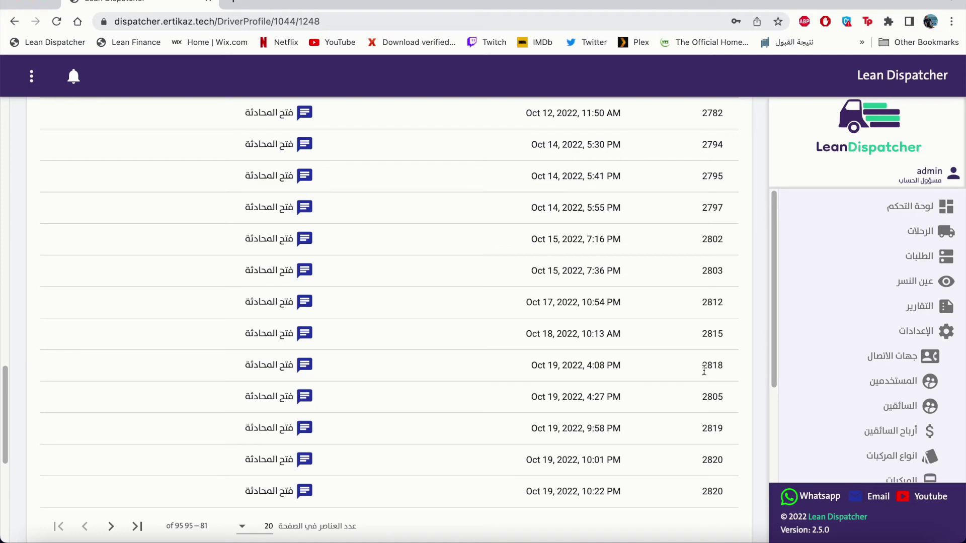
Review trip 2818's chat messages, close the chat, and scroll down to the driver notes.
left_click(306, 367)
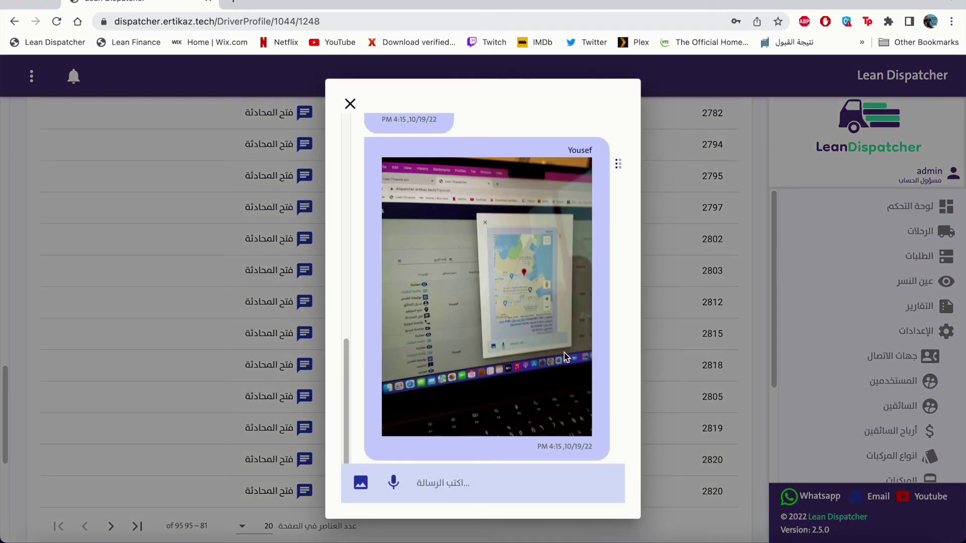
scroll(563, 353, "up", 10)
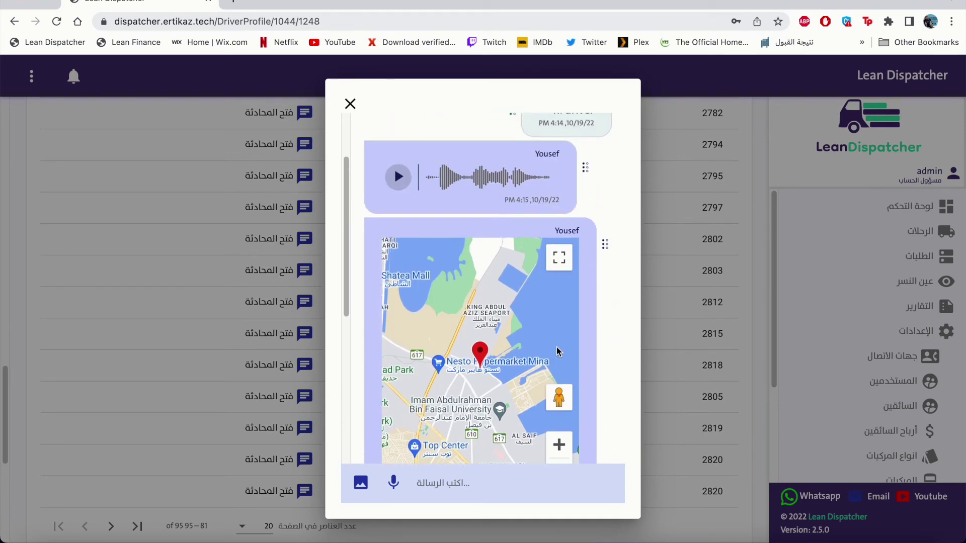
scroll(556, 351, "up", 3)
scroll(526, 264, "down", 5)
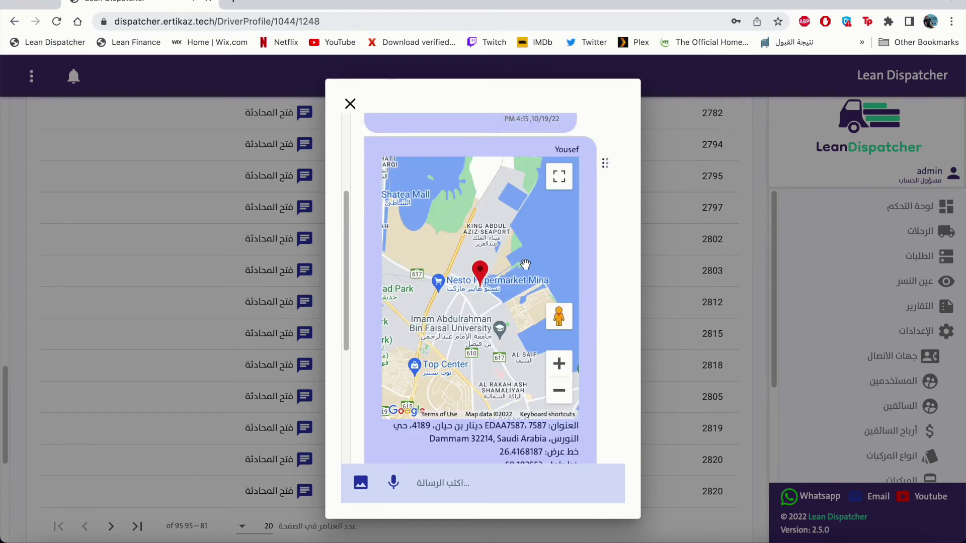
scroll(608, 299, "down", 6)
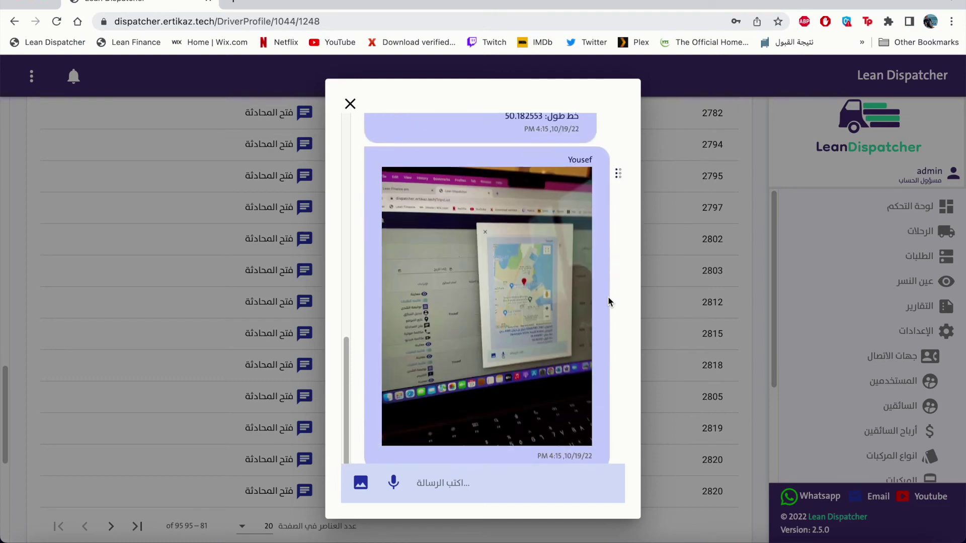
scroll(607, 301, "down", 1)
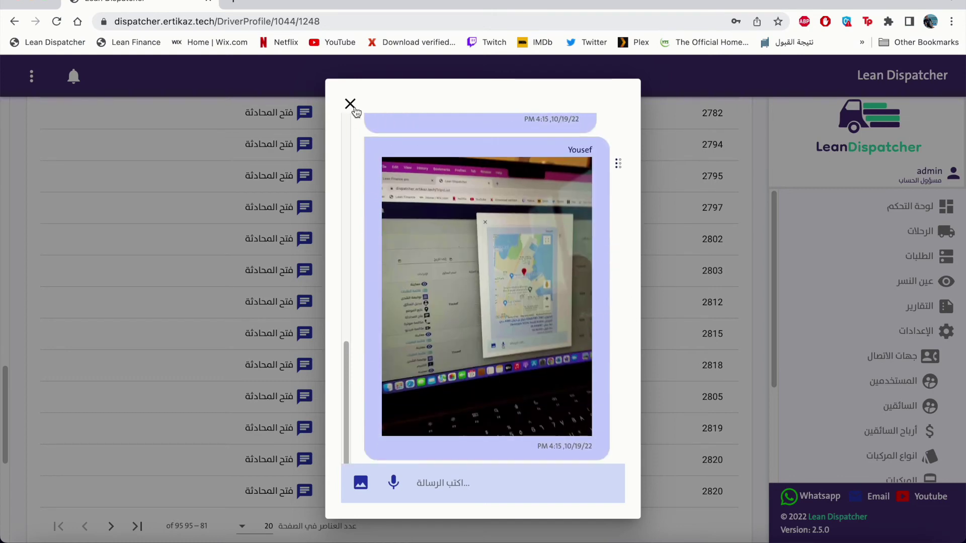
left_click(350, 103)
scroll(608, 377, "down", 7)
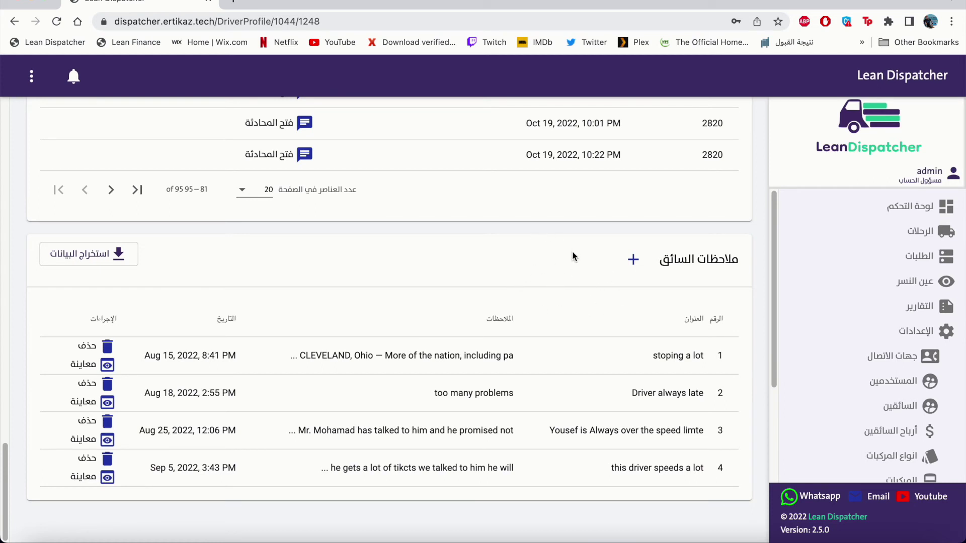
Add a driver note titled 'breackdown' reading 'trie replacment on 19/10'.
left_click(632, 260)
left_click(732, 318)
type("breackdown")
left_click(664, 378)
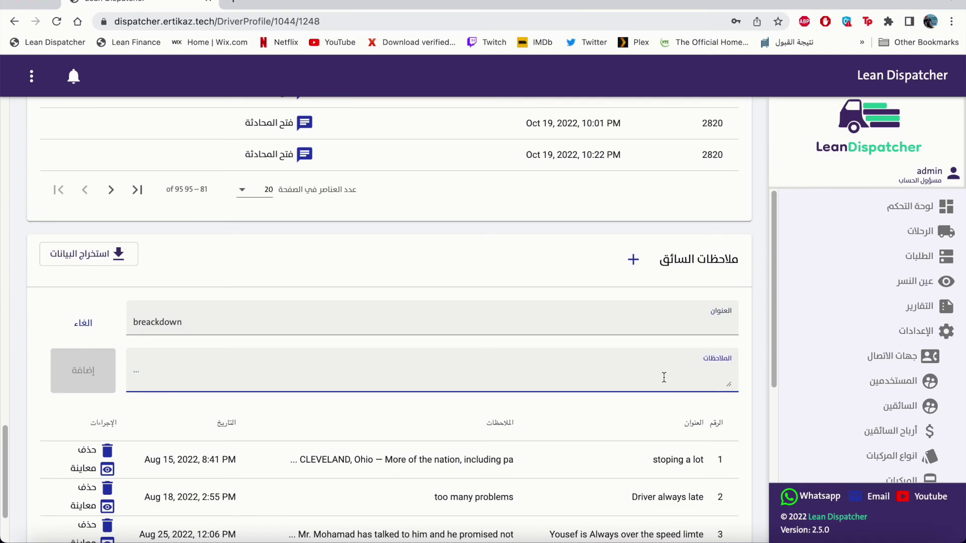
type("trie re")
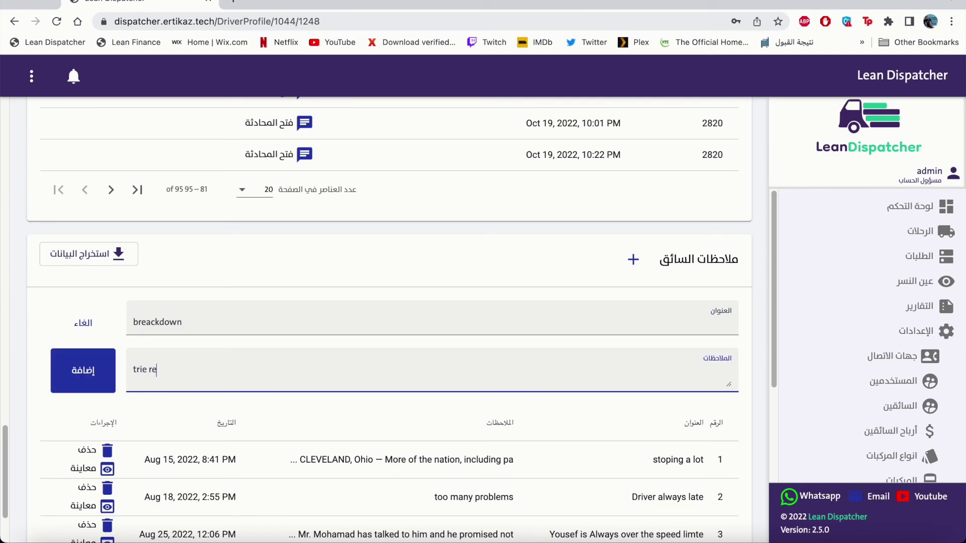
type("placment on 19/10")
key("Return")
scroll(409, 419, "down", 3)
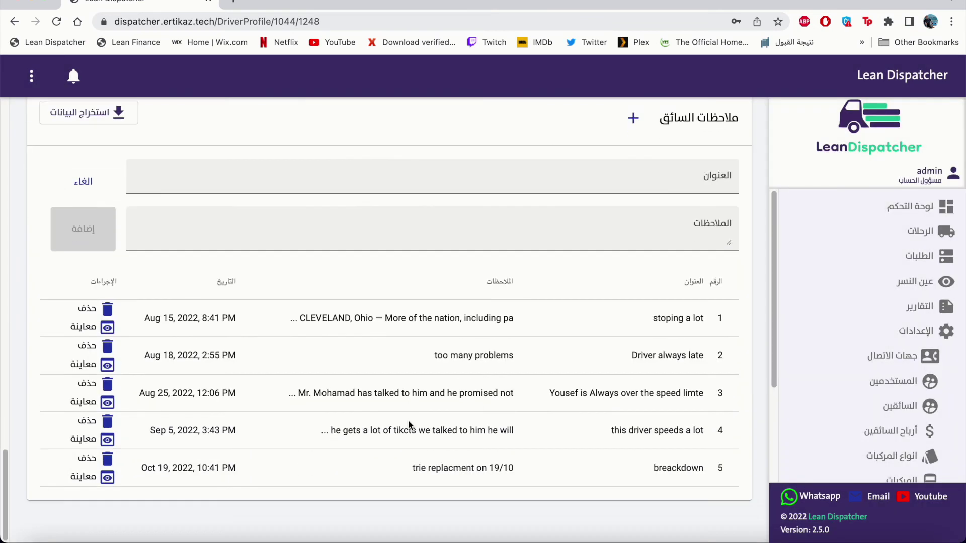
Append 'brackdown fixed after 1 hr' on a new line of the breackdown note and save.
left_click(98, 478)
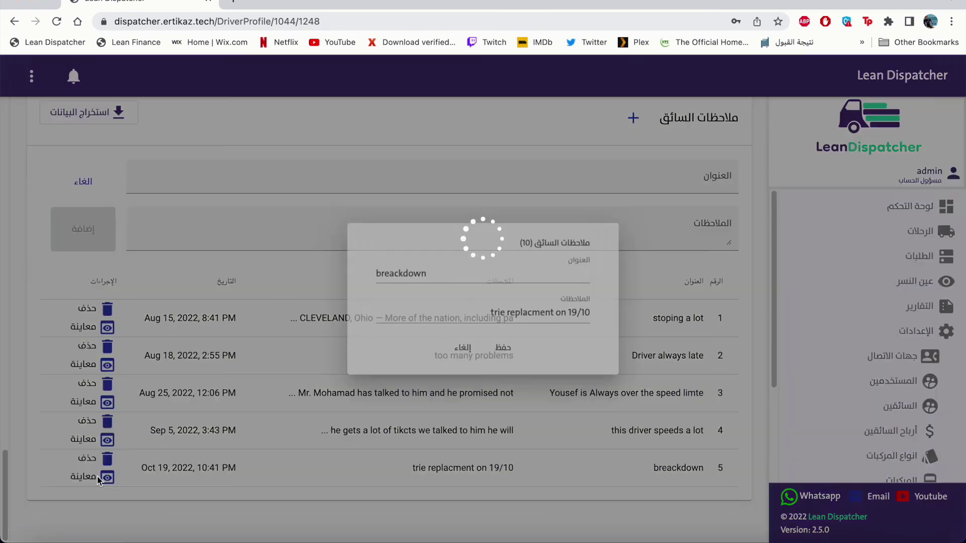
left_click(479, 326)
key("Return")
type("brackdown fixed")
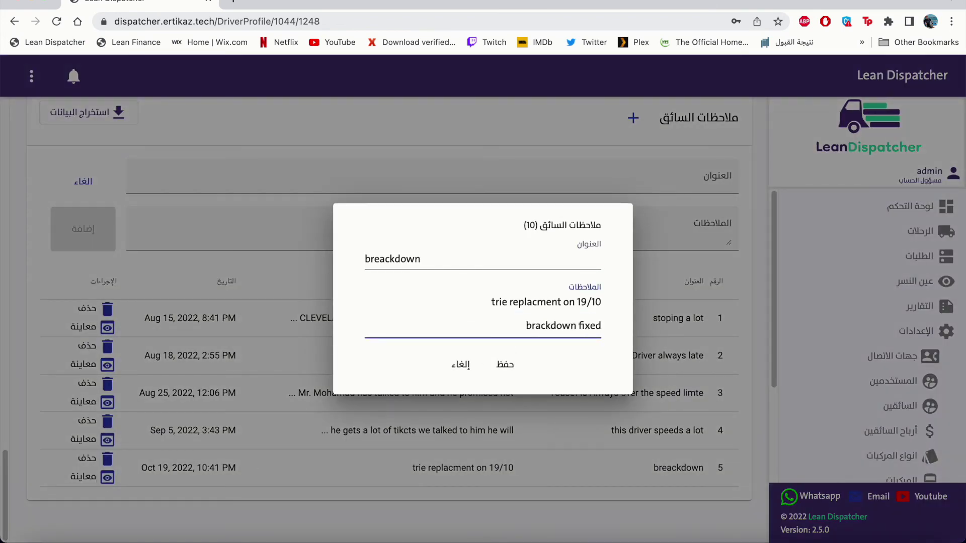
type(" after 1 hr")
left_click(505, 365)
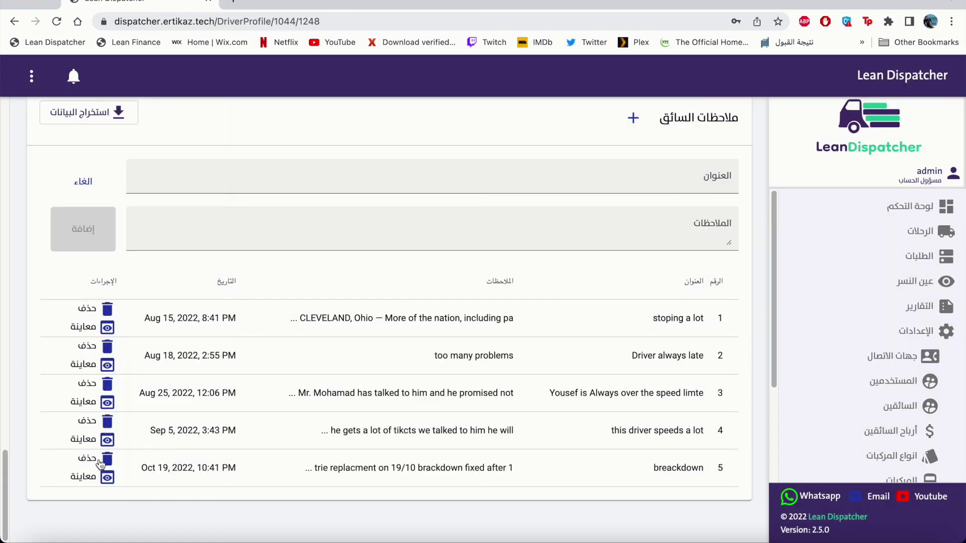
left_click(100, 462)
Delete the 'this driver speeds a lot' note and save the remaining four notes as an xlsx export.
left_click(459, 319)
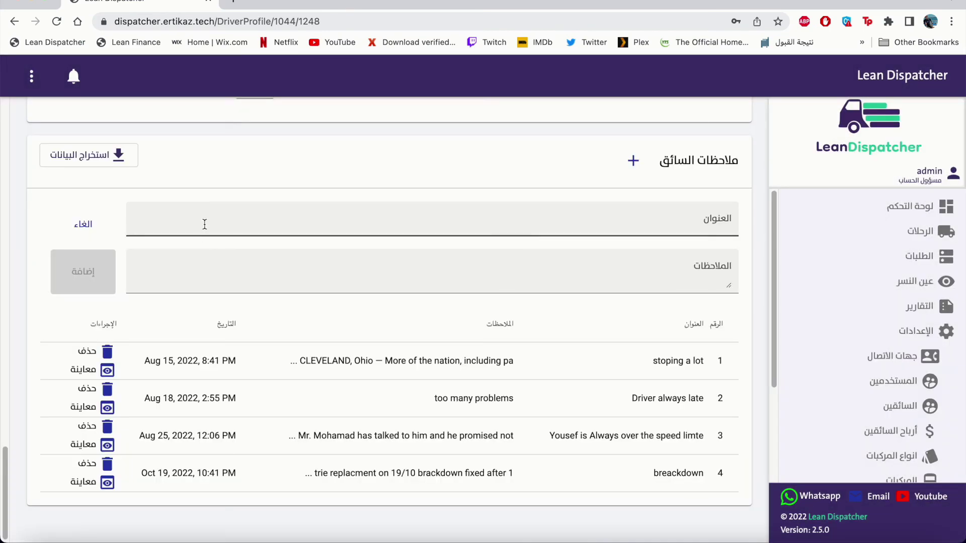
left_click(120, 162)
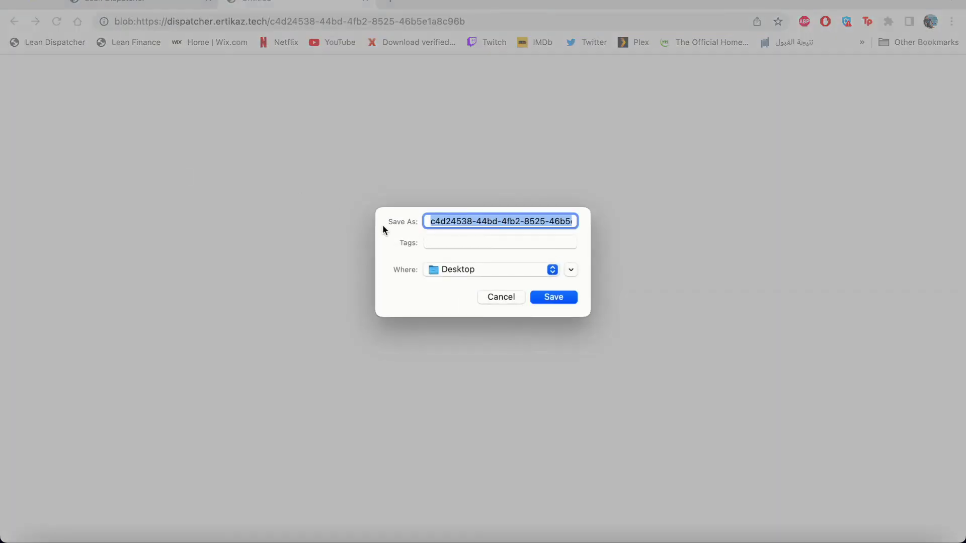
key("Return")
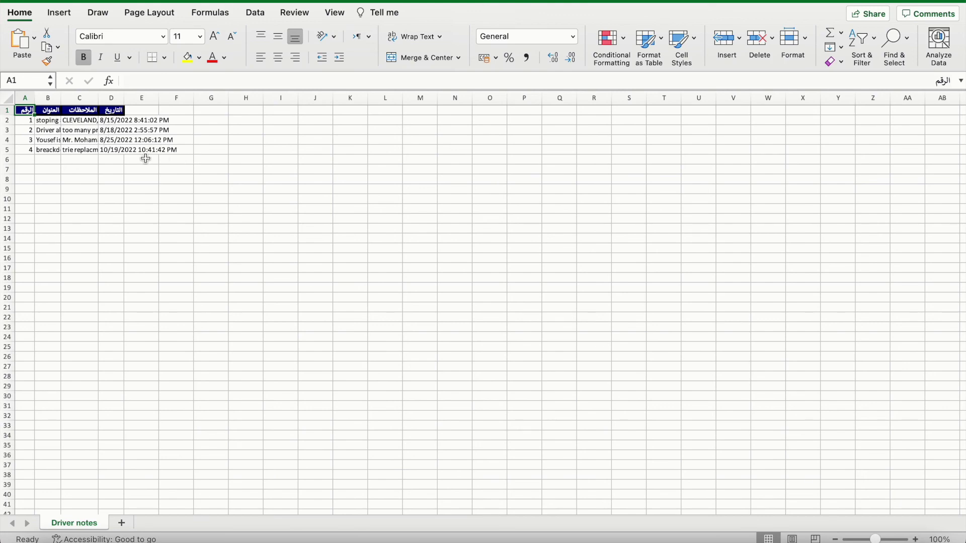
Return from Excel to driver 1248's profile in Chrome, back at the top of the page.
key("super+Tab")
scroll(275, 235, "up", 10)
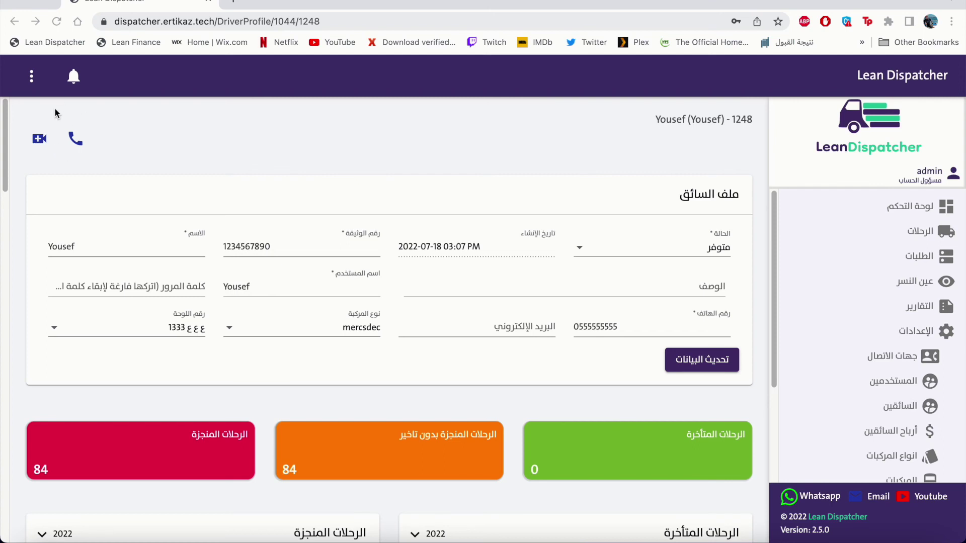
Place a voice call to driver 1248 from their profile.
left_click(74, 138)
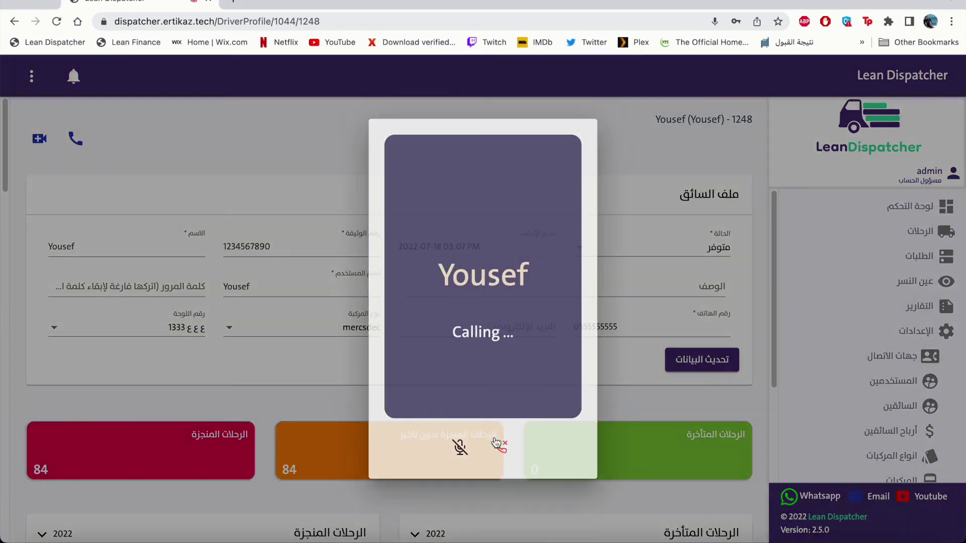